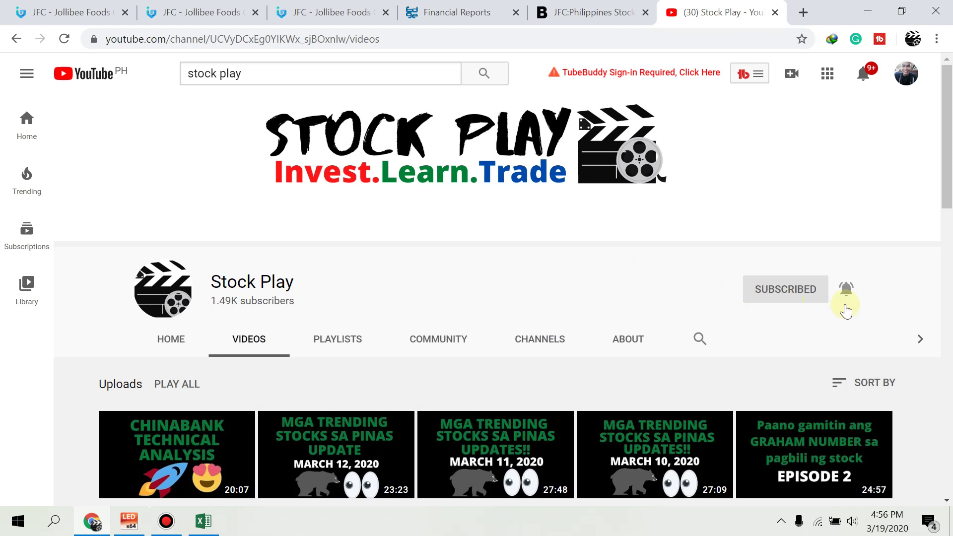
Close the Stock Play channel page and review Jollibee's annual balance sheet and income statement on the PSE Edge Financial Reports page.
click(774, 12)
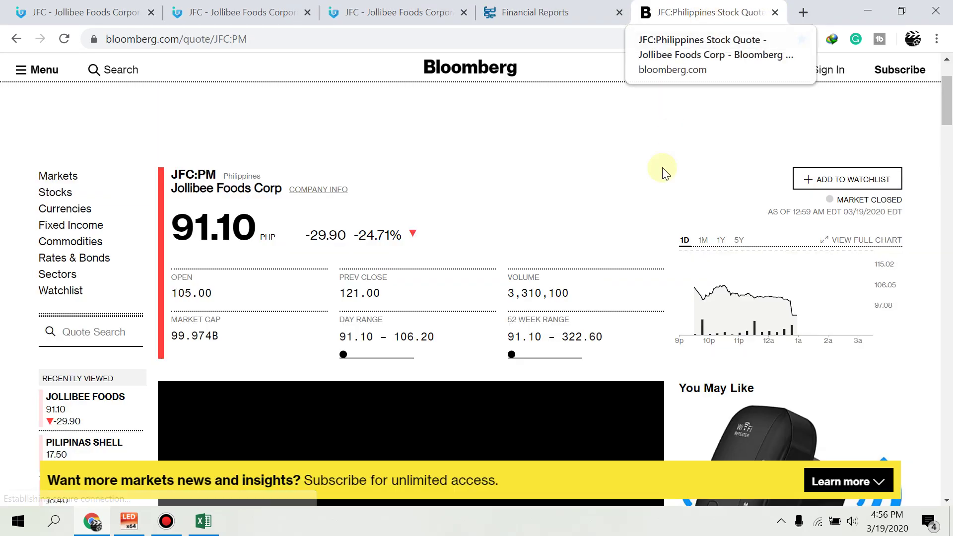
click(585, 13)
scroll(658, 200, up, 4)
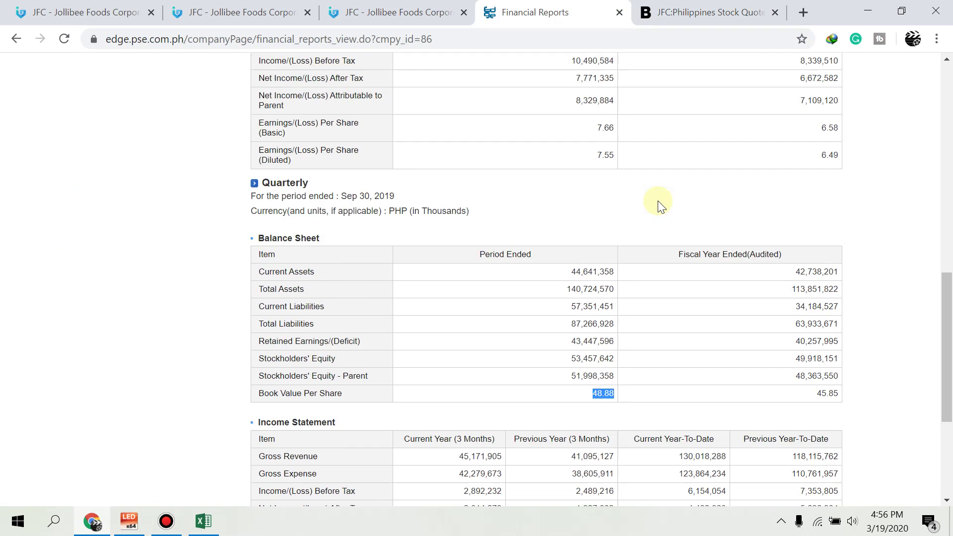
scroll(658, 200, up, 12)
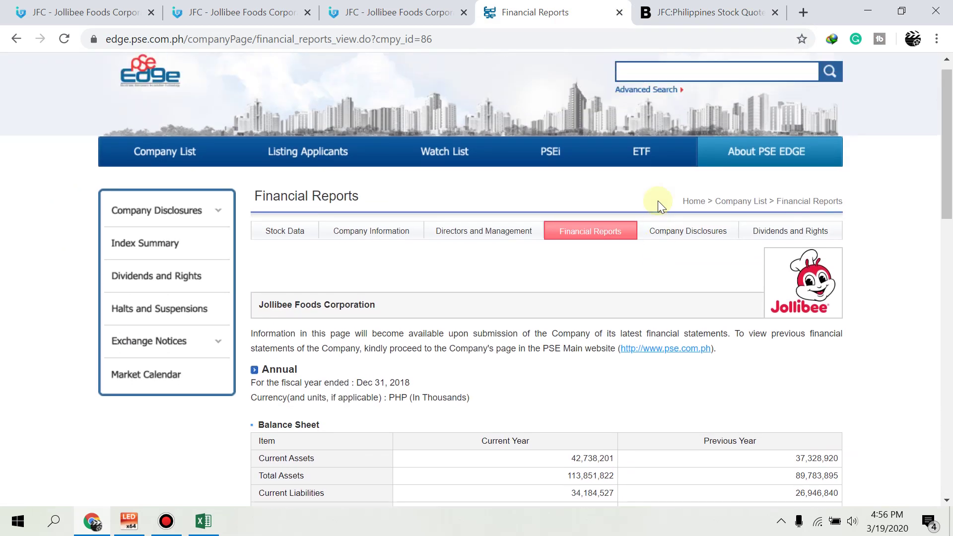
scroll(657, 201, up, 1)
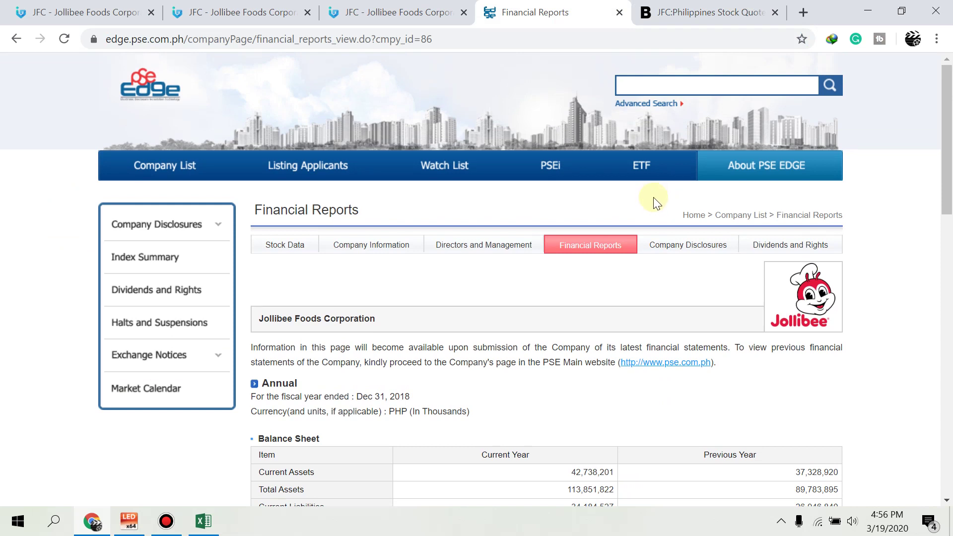
scroll(656, 202, down, 1)
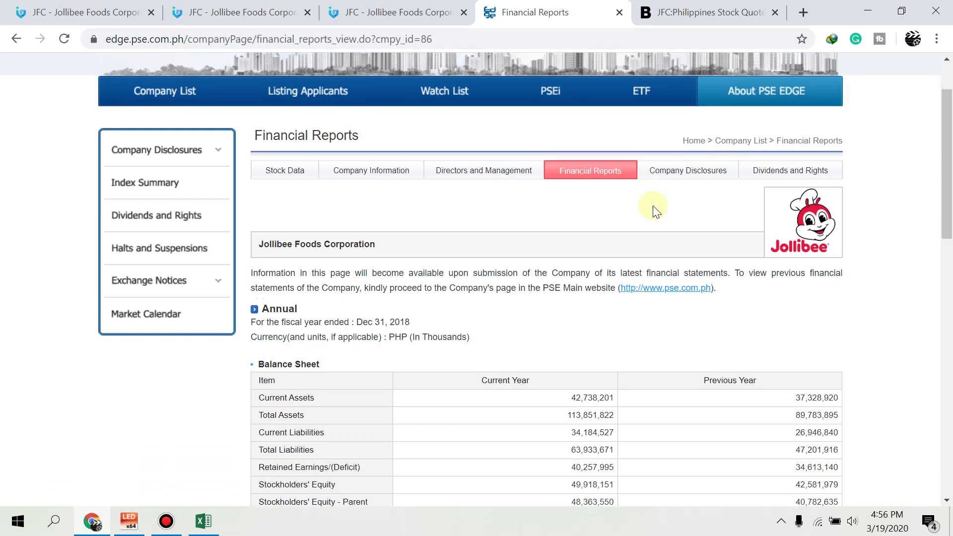
scroll(653, 206, down, 8)
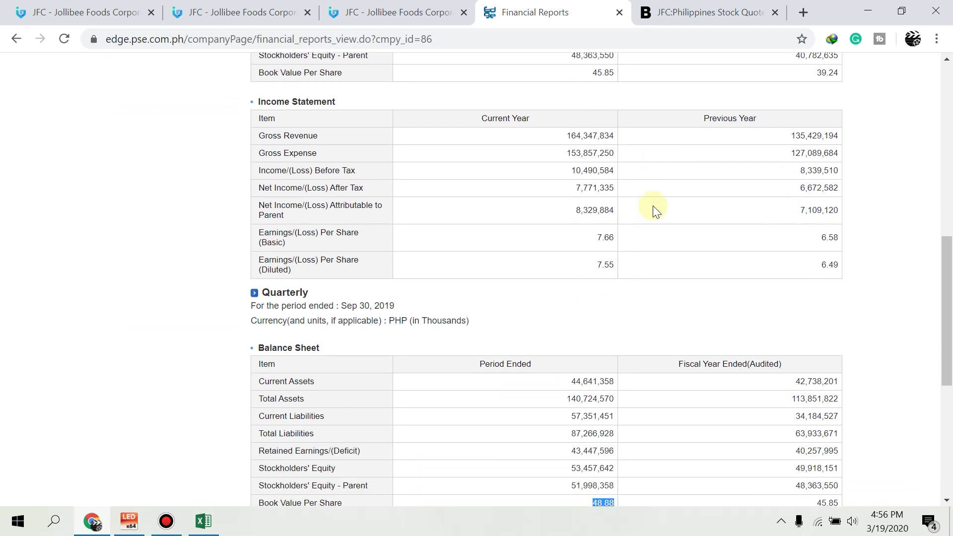
Examine Jollibee's quarterly balance sheet and income statement, including the Book Value Per Share row.
scroll(653, 206, down, 2)
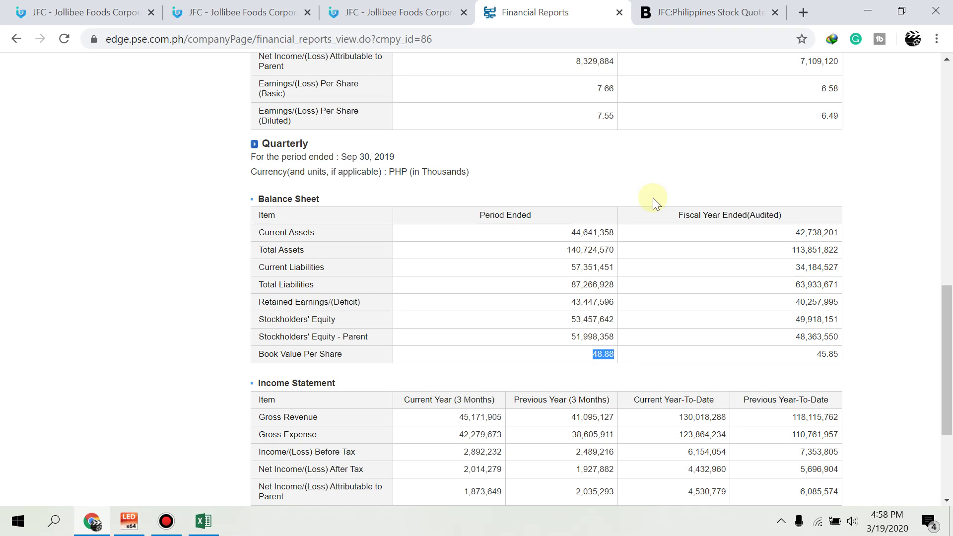
scroll(653, 197, down, 1)
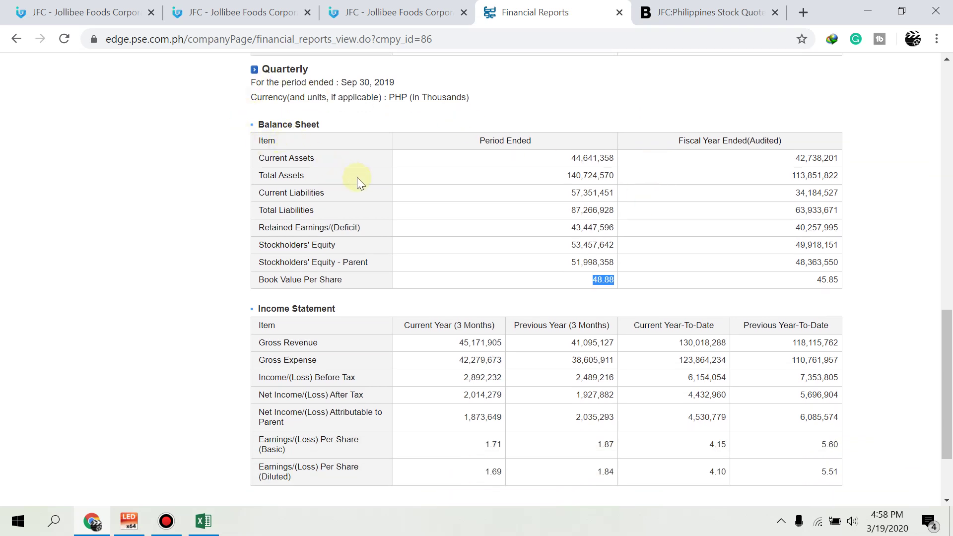
scroll(359, 231, down, 1)
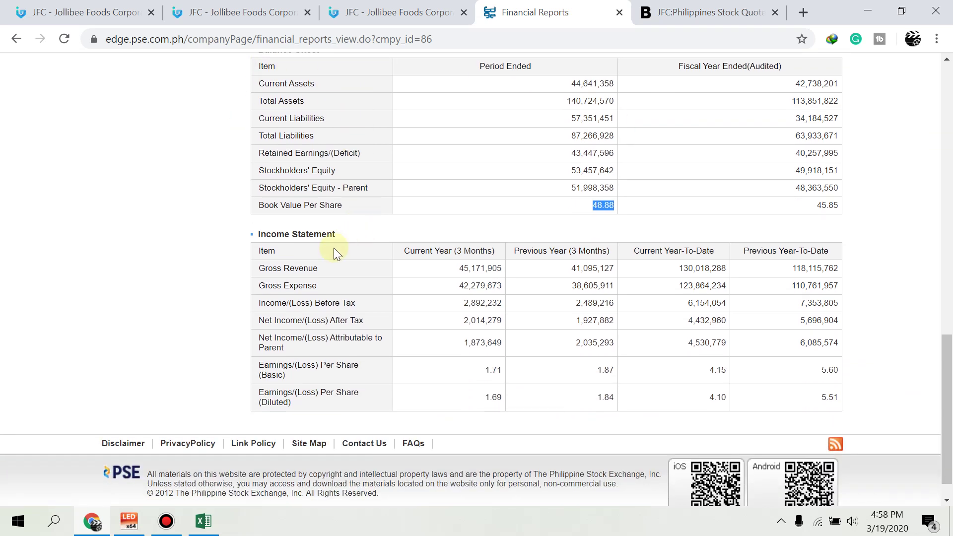
scroll(397, 247, up, 1)
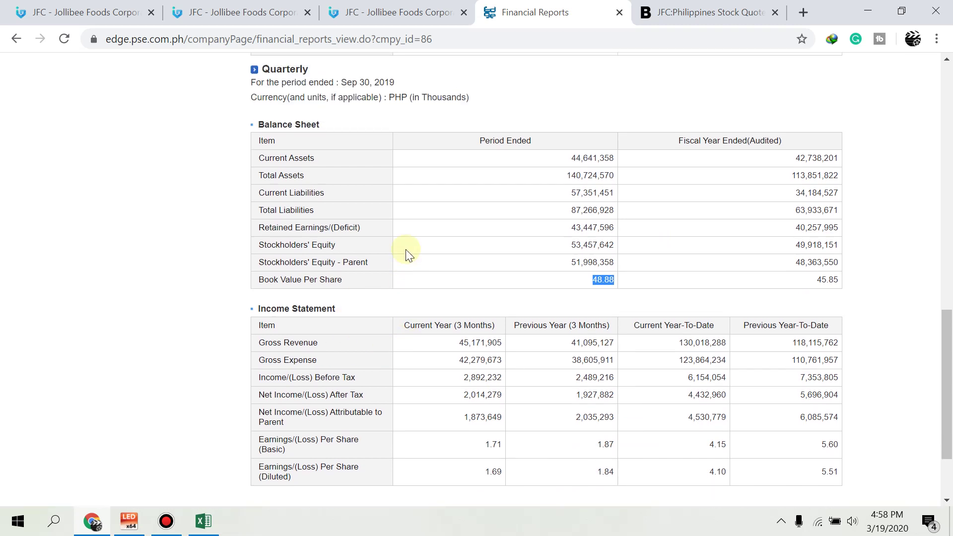
click(427, 281)
Examine the Bloomberg quote for JFC:PM, including its current price and the EPS under Key Statistics.
click(691, 5)
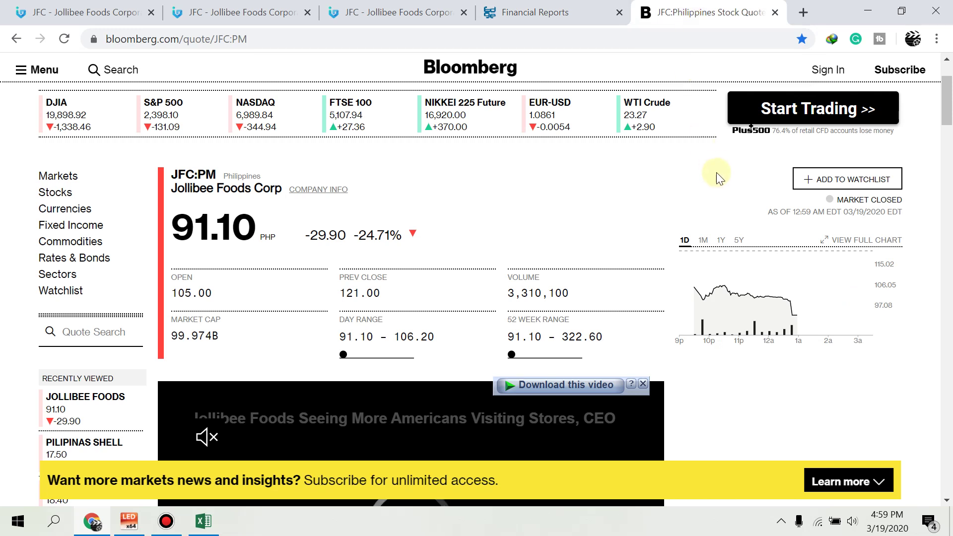
scroll(716, 172, down, 1)
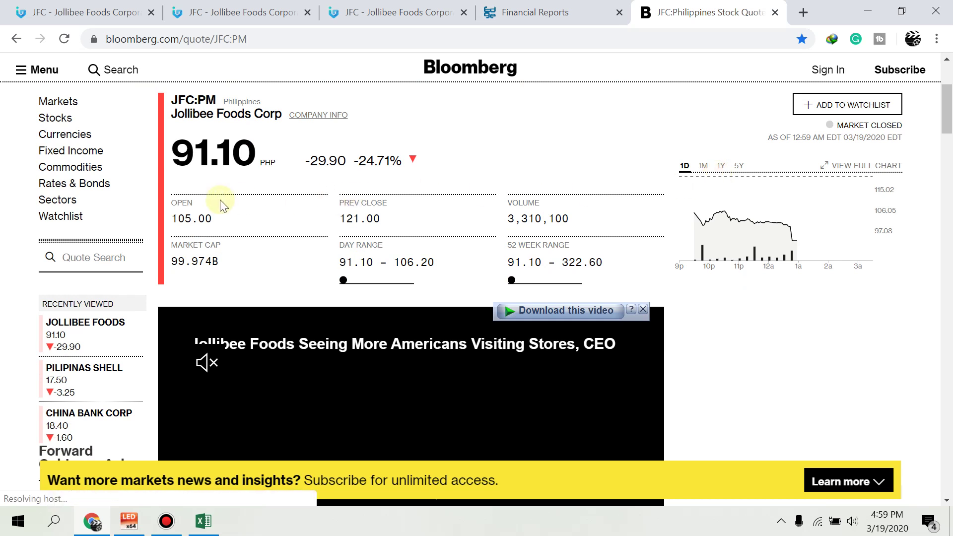
scroll(214, 193, up, 2)
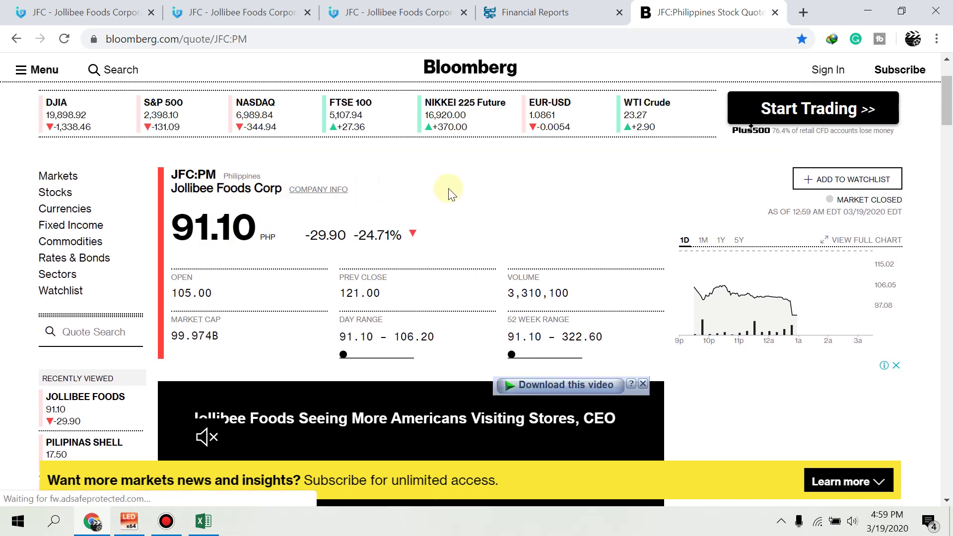
scroll(494, 188, down, 8)
scroll(496, 188, down, 4)
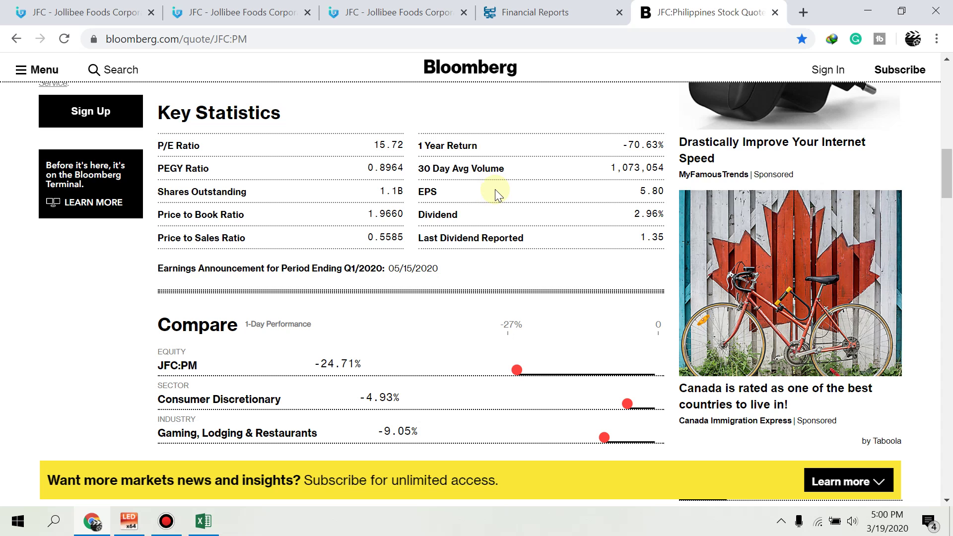
scroll(493, 189, down, 1)
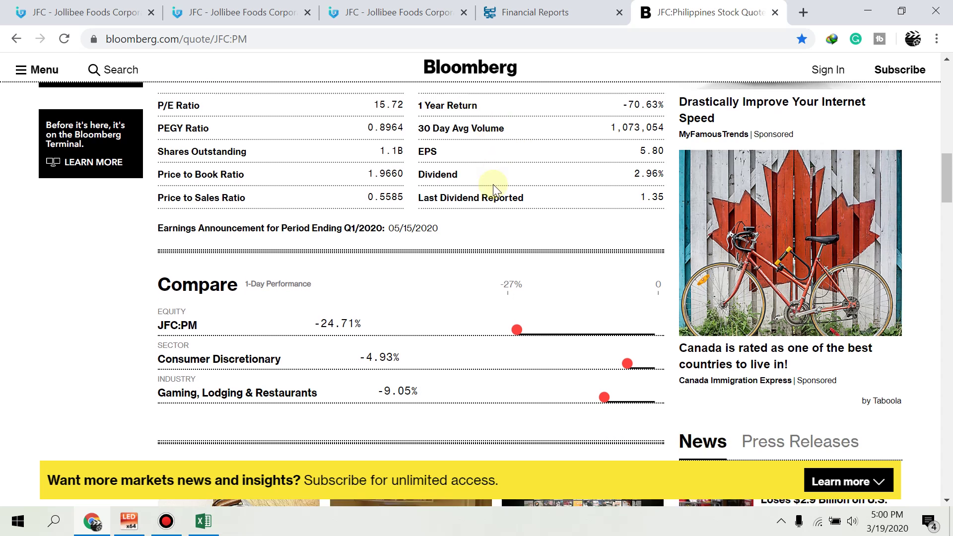
scroll(494, 189, up, 1)
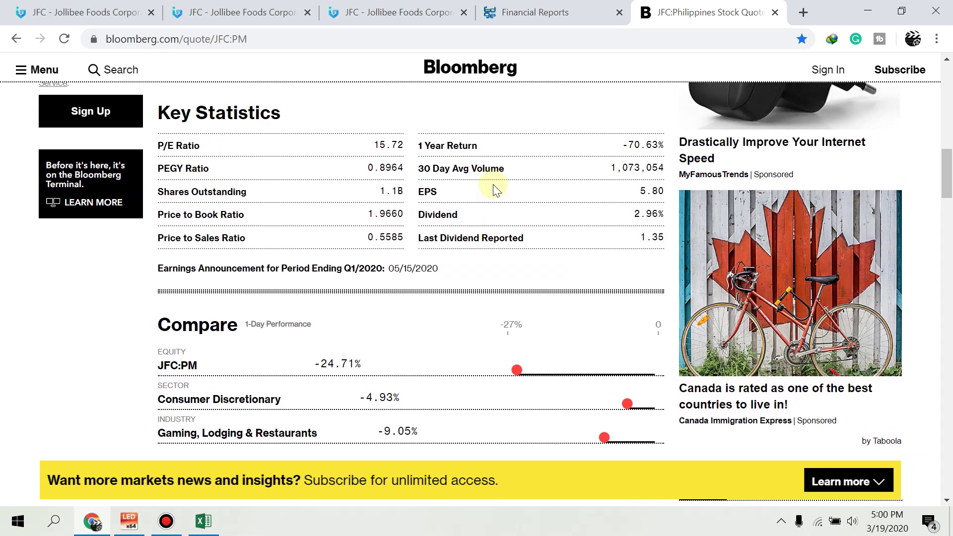
Close the PSE Edge Financial Reports page and the Bloomberg quote page.
click(566, 11)
click(619, 13)
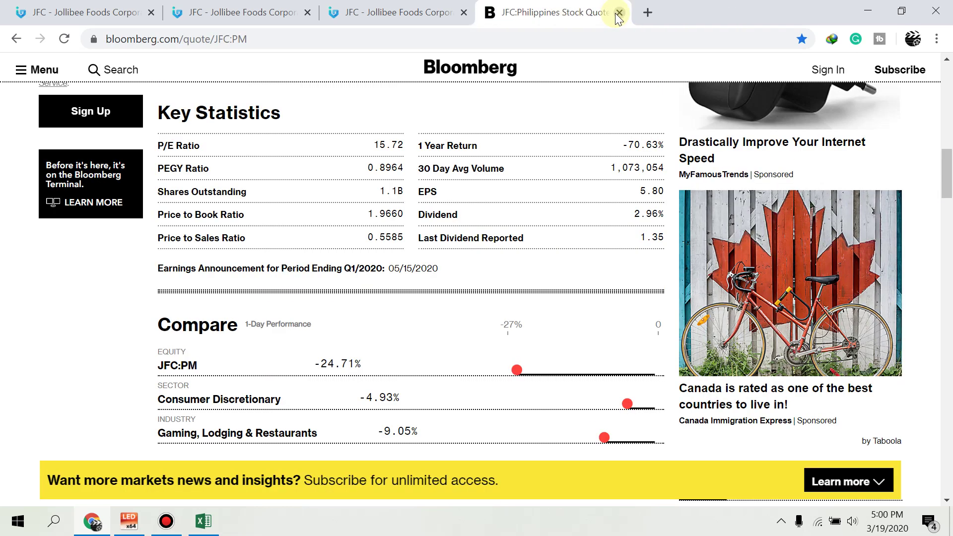
click(619, 12)
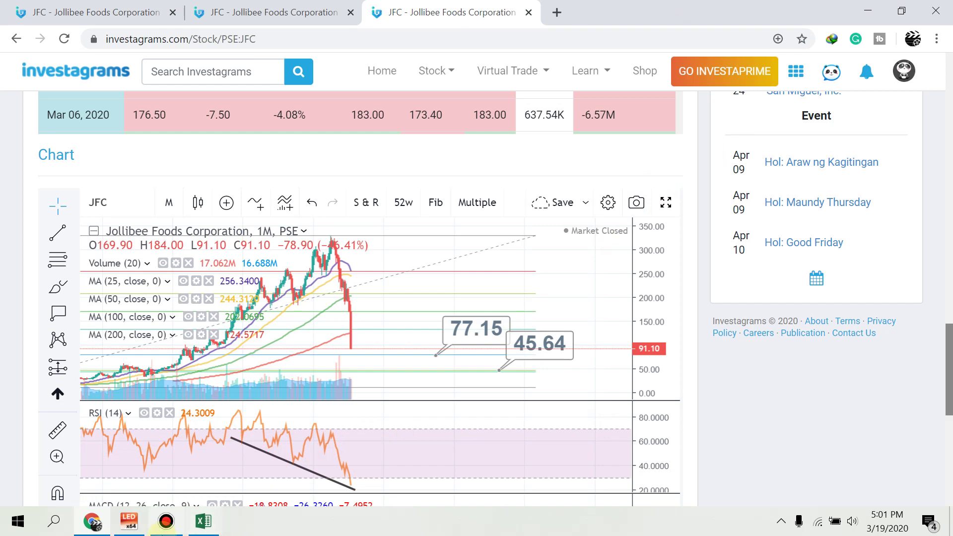
Switch to the graham workbook in Excel and inspect JFC's stock name, constant number and earnings per share cells.
click(204, 522)
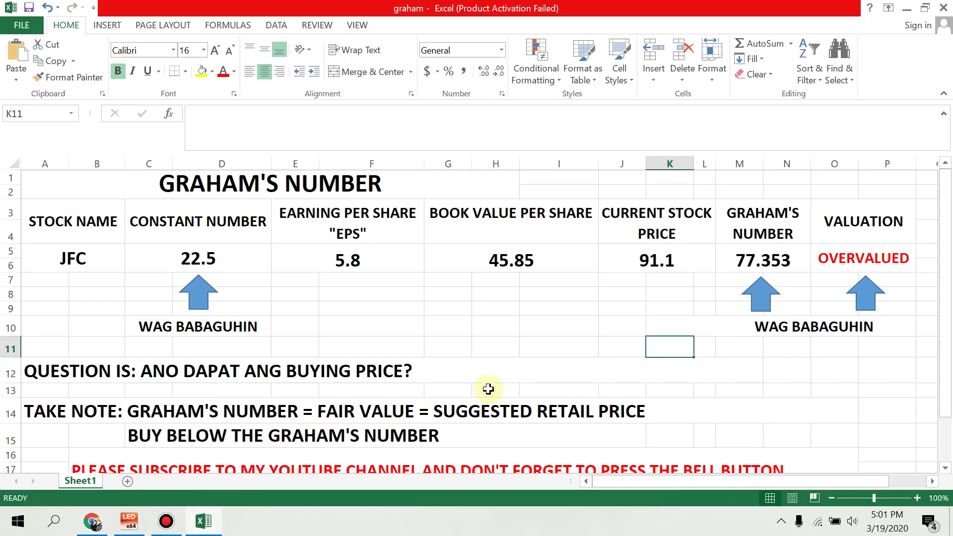
click(76, 222)
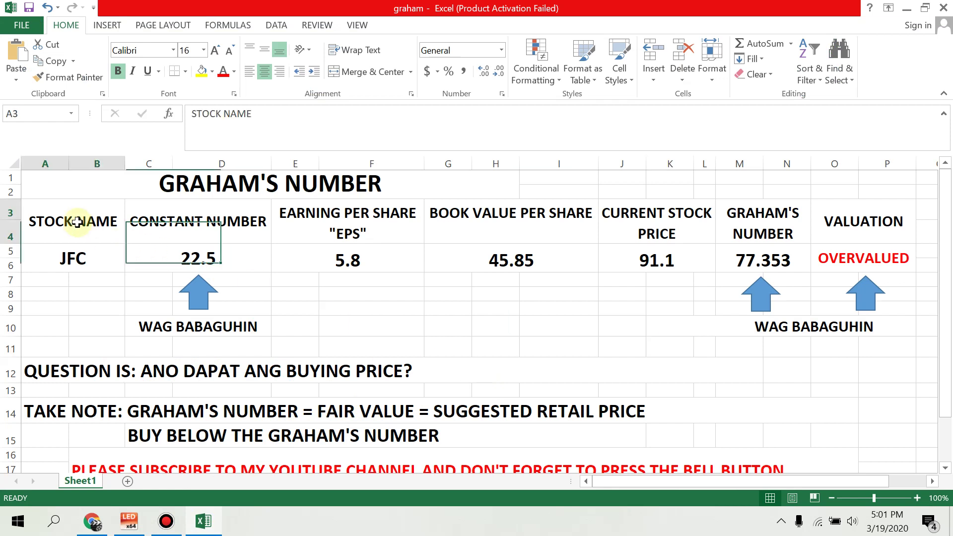
click(82, 258)
click(188, 228)
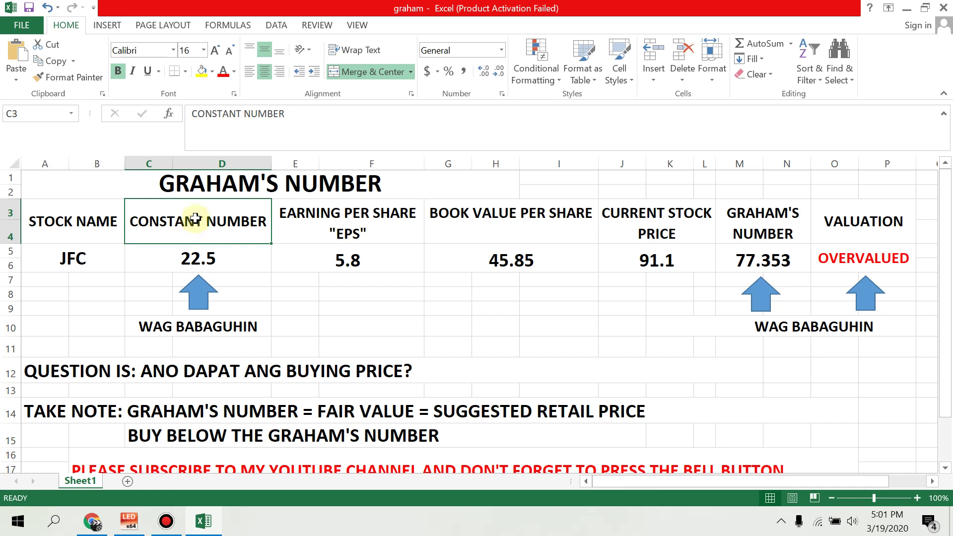
click(195, 257)
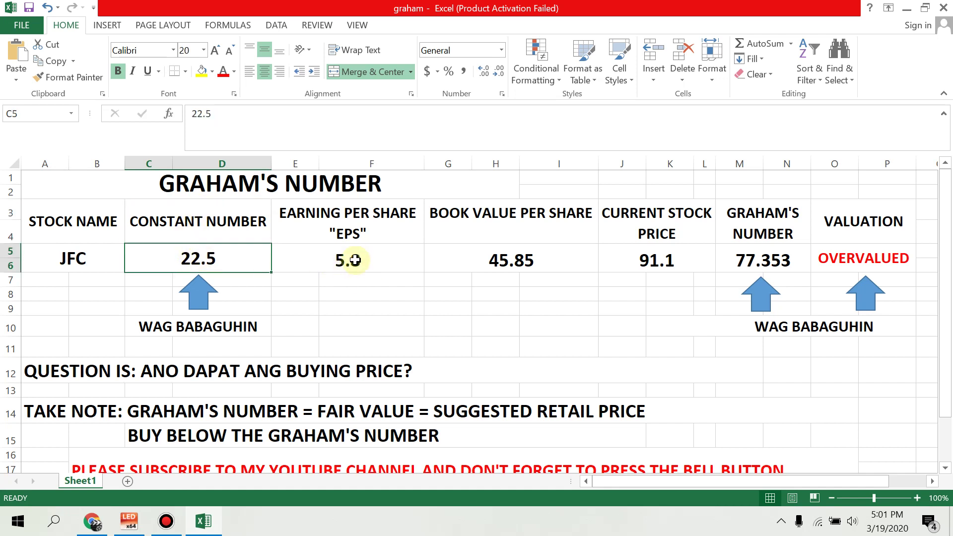
click(355, 232)
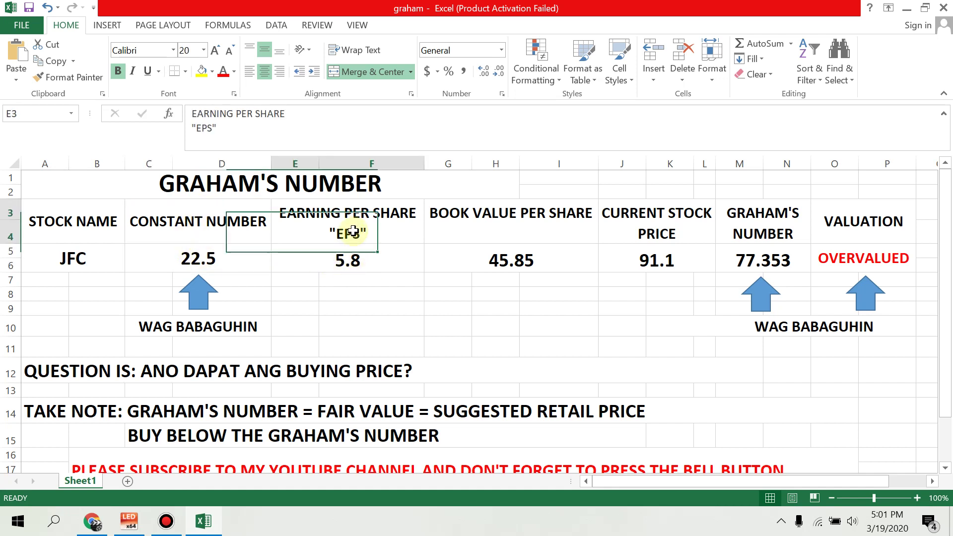
click(380, 258)
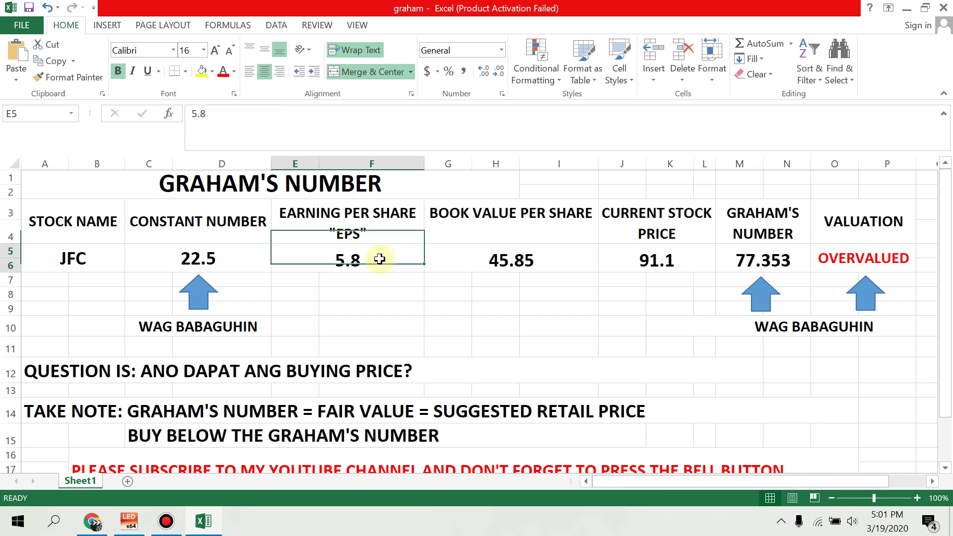
Inspect JFC's book value per share and current stock price, plus the formulas behind Graham's number and the valuation.
click(498, 222)
click(521, 259)
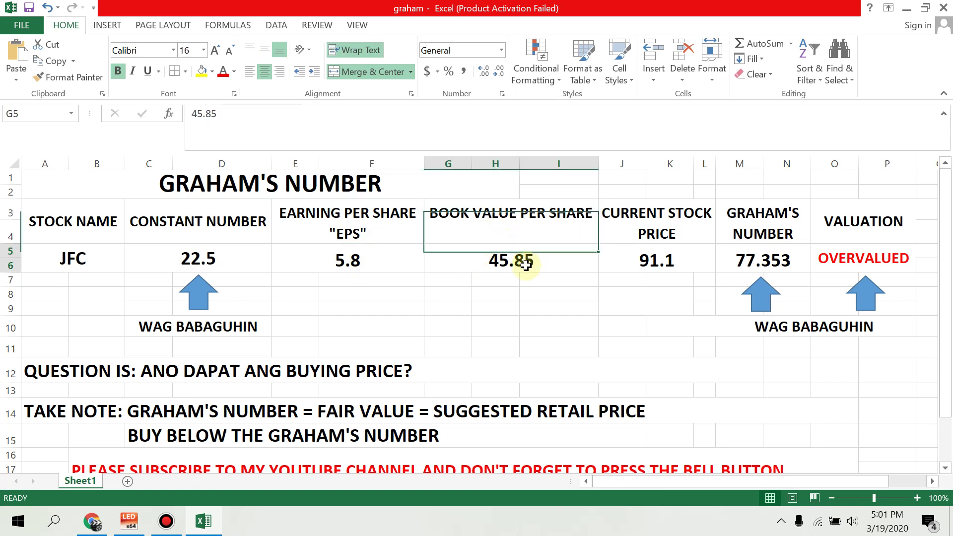
click(678, 235)
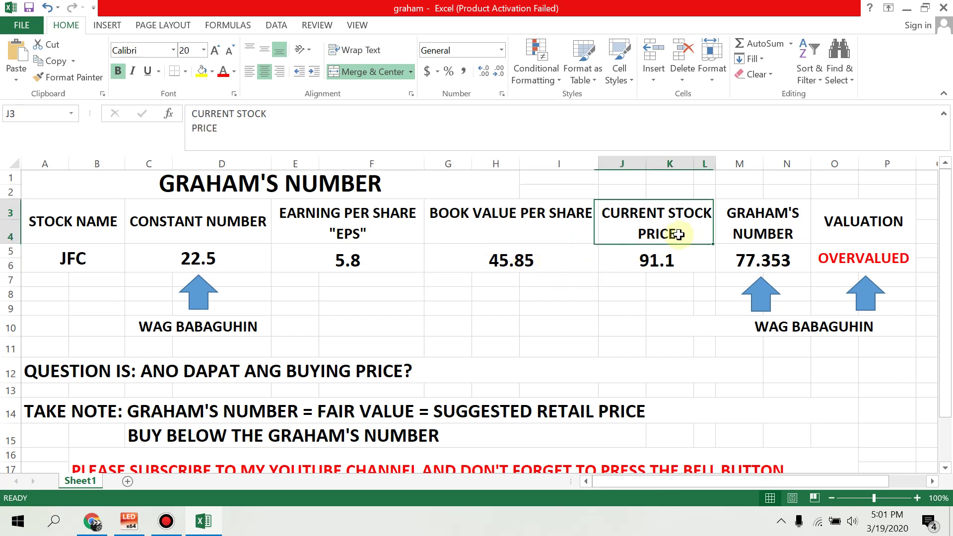
click(677, 261)
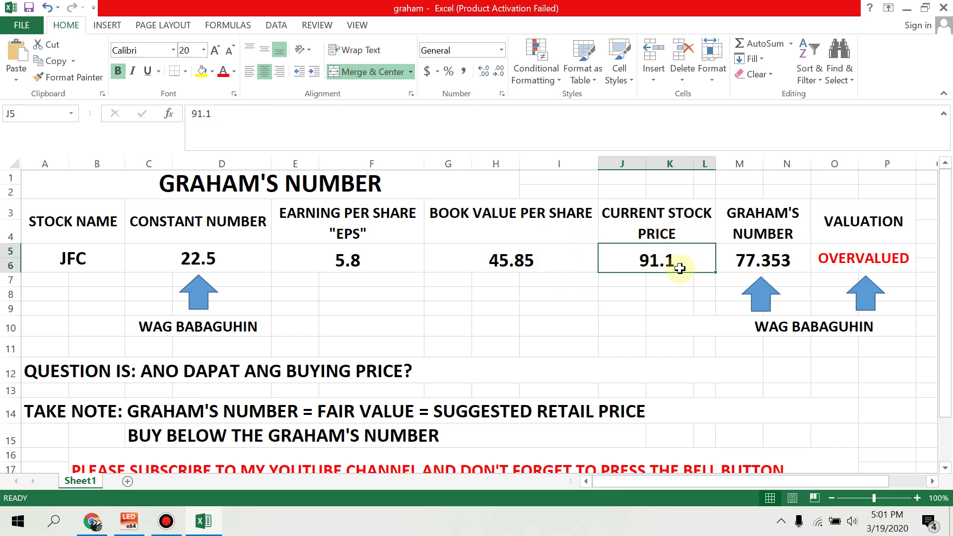
click(769, 234)
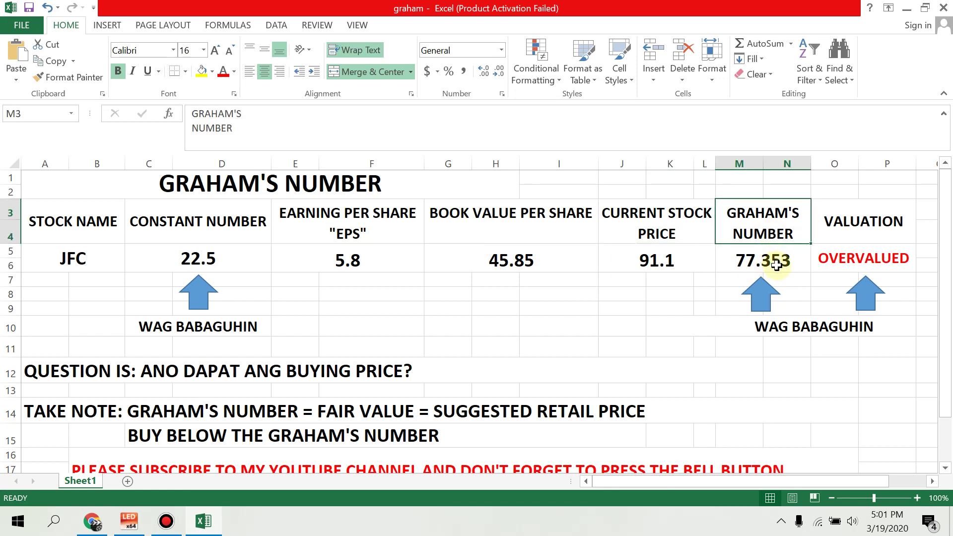
click(775, 264)
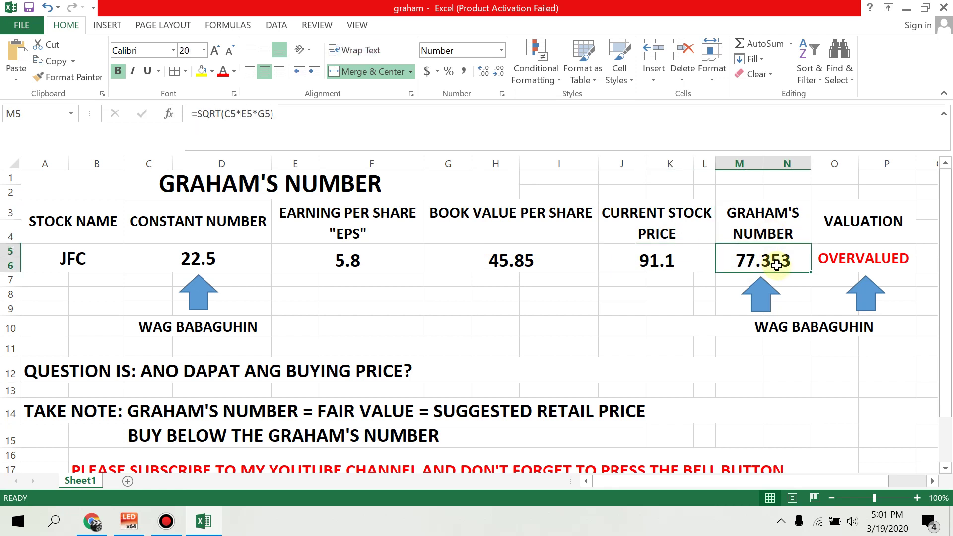
click(882, 228)
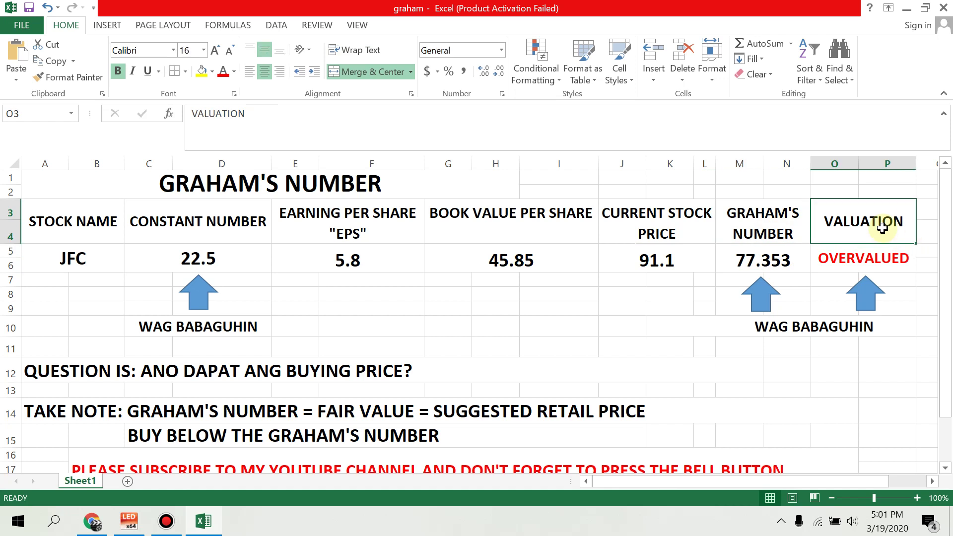
click(871, 257)
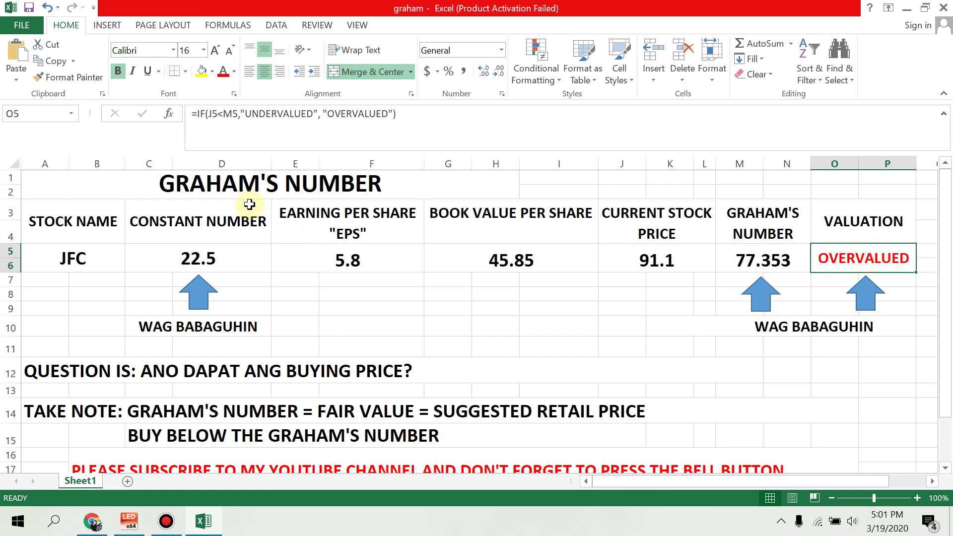
Compare JFC's current stock price with its Graham's number in the sheet.
click(697, 307)
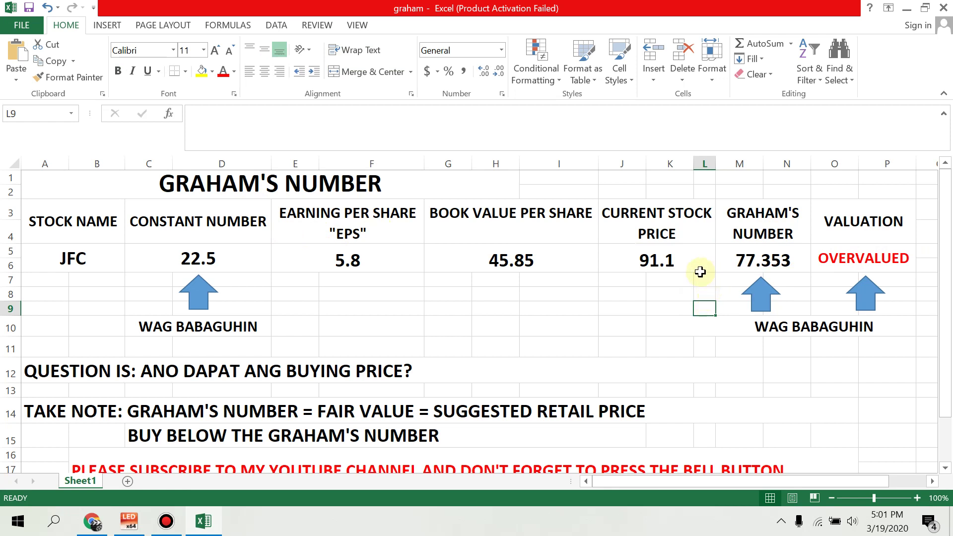
click(648, 299)
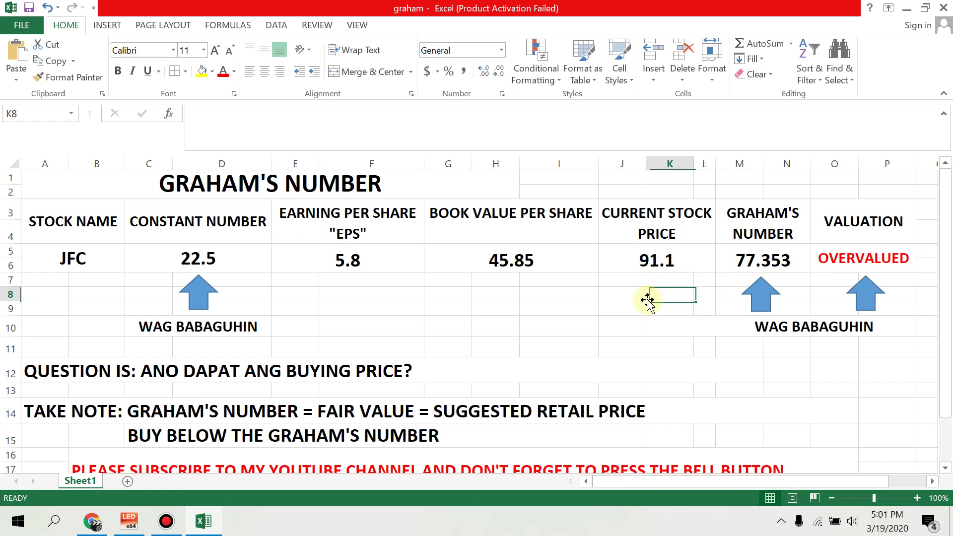
click(667, 231)
click(672, 257)
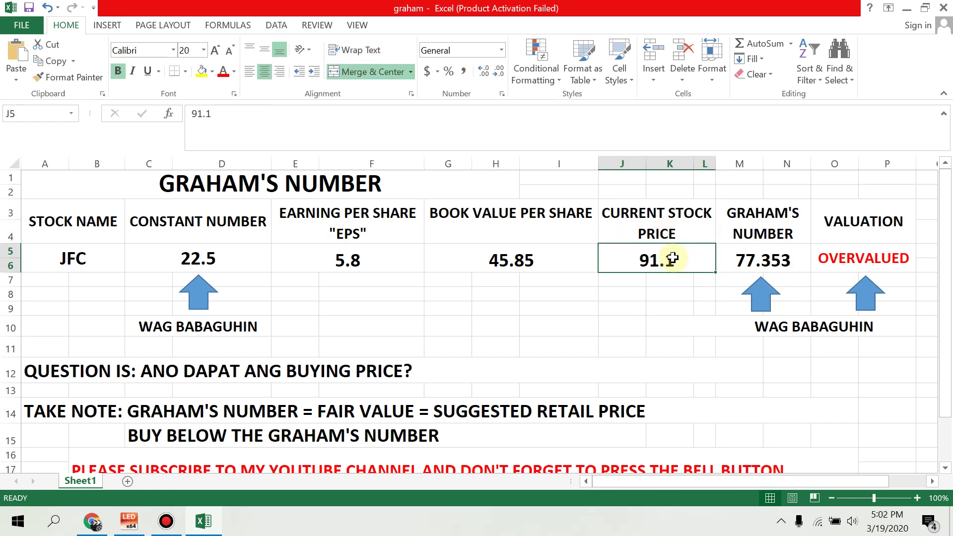
click(764, 259)
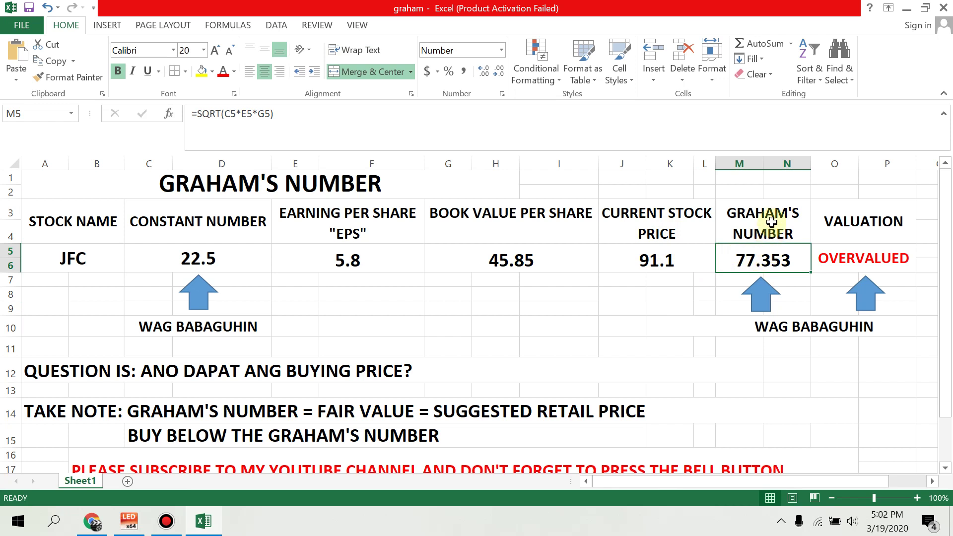
Review JFC's Graham's number cell once more and close the graham workbook without saving its changes.
click(732, 304)
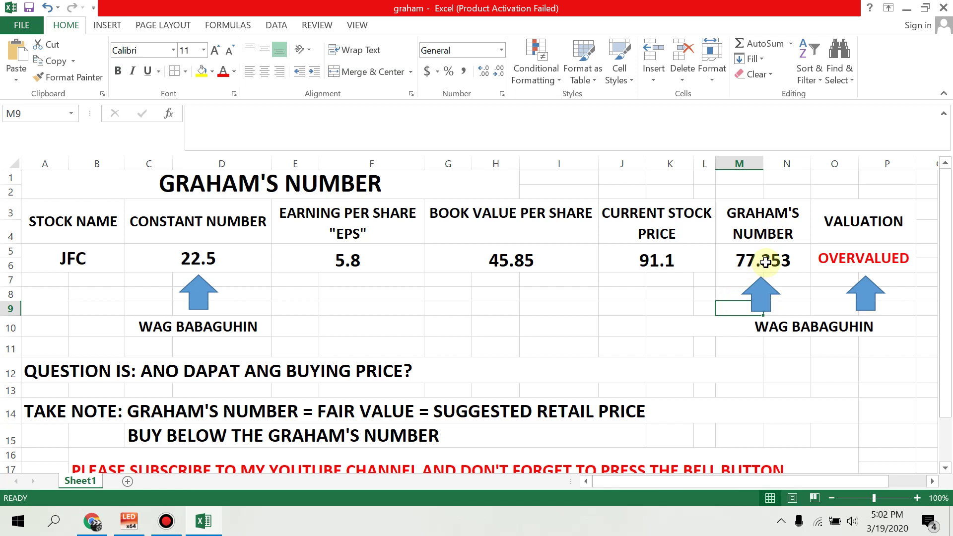
click(766, 263)
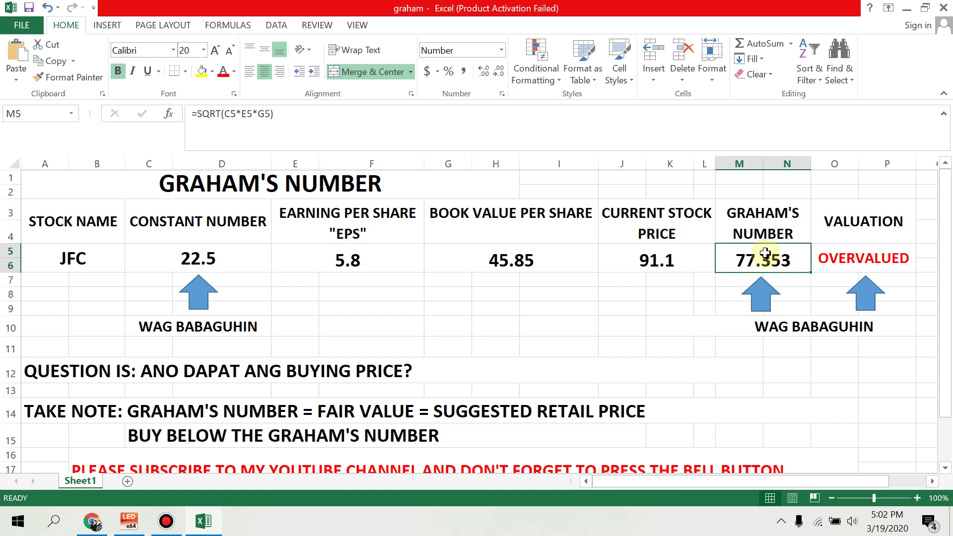
click(639, 278)
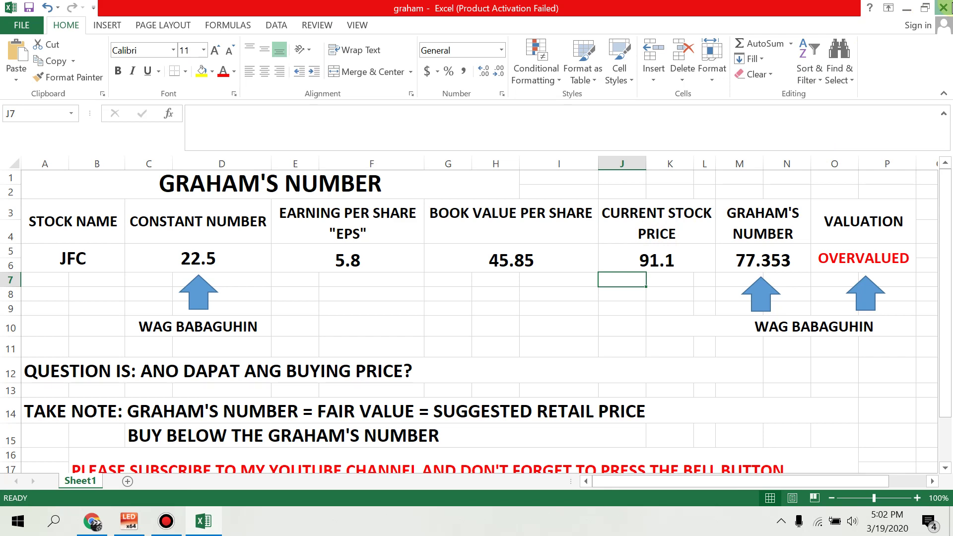
click(943, 7)
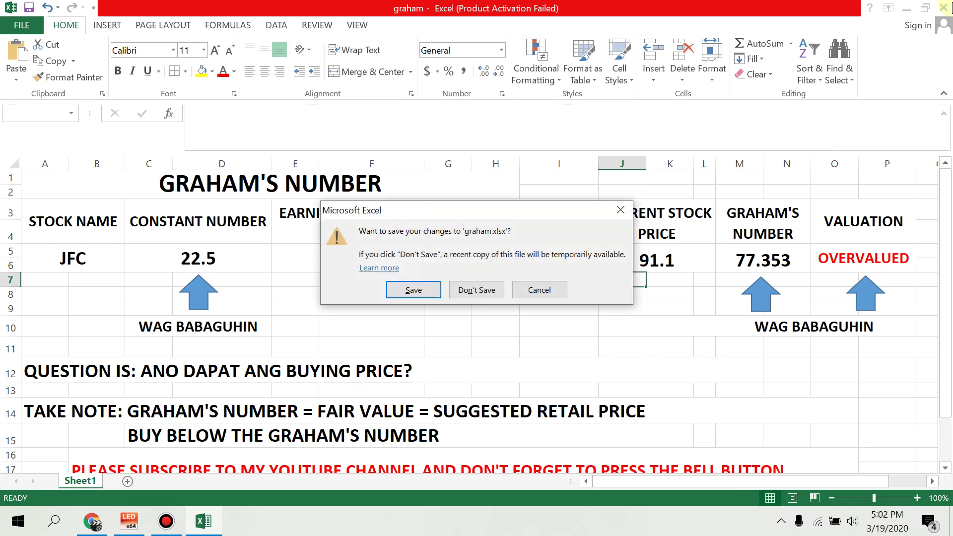
click(477, 291)
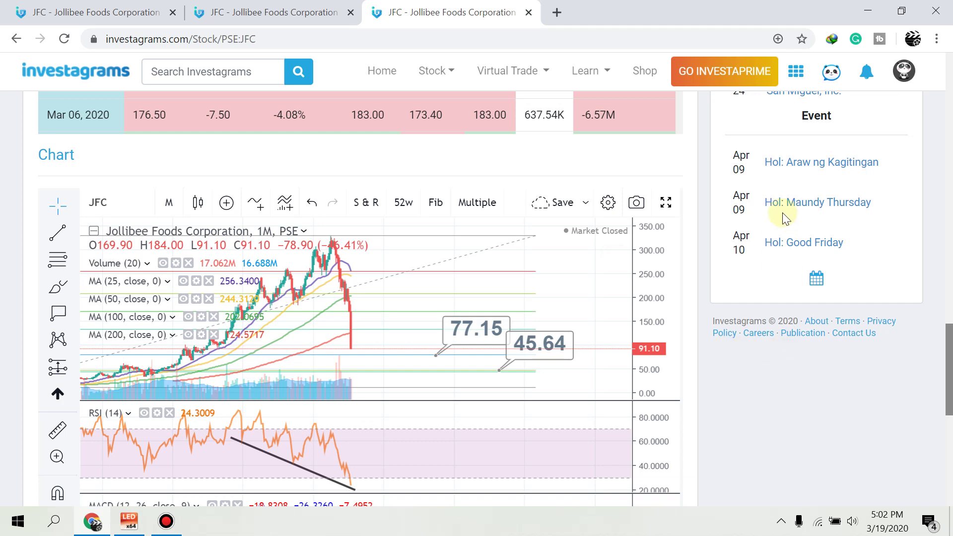
Show the JFC chart on the Investagrams page in full screen and maximize its price pane.
click(665, 202)
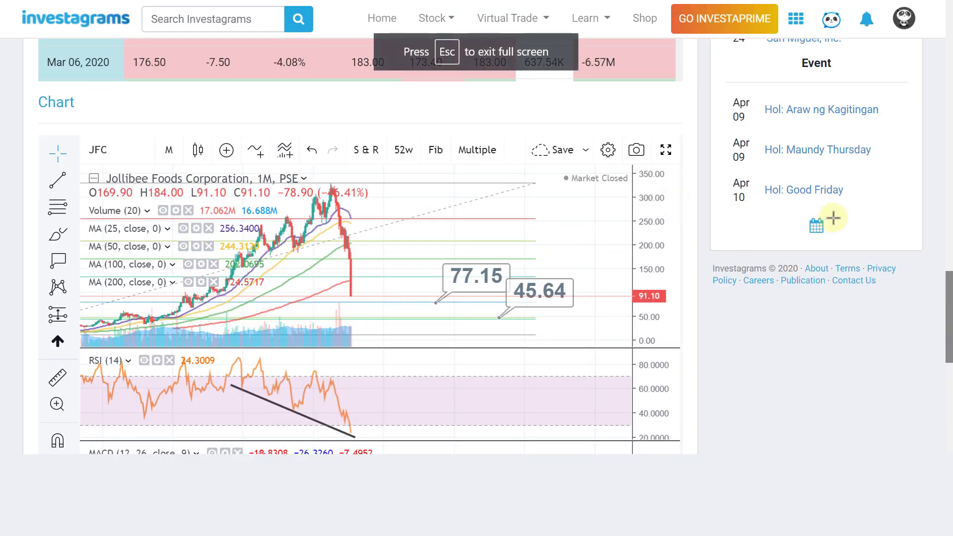
scroll(436, 164, down, 2)
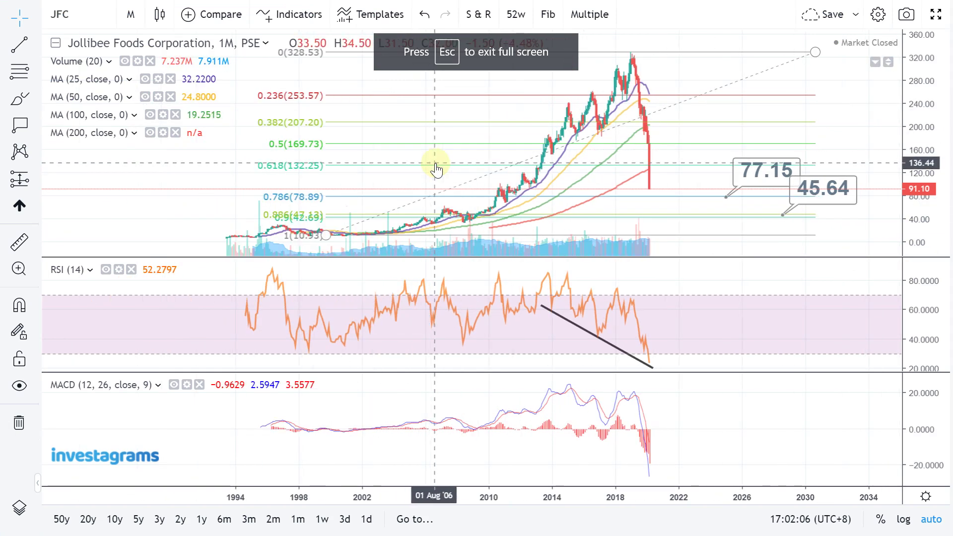
double_click(368, 78)
Examine JFC's monthly price history against the Fibonacci levels, the moving averages and the 77.15 and 45.64 price callouts.
scroll(493, 168, up, 3)
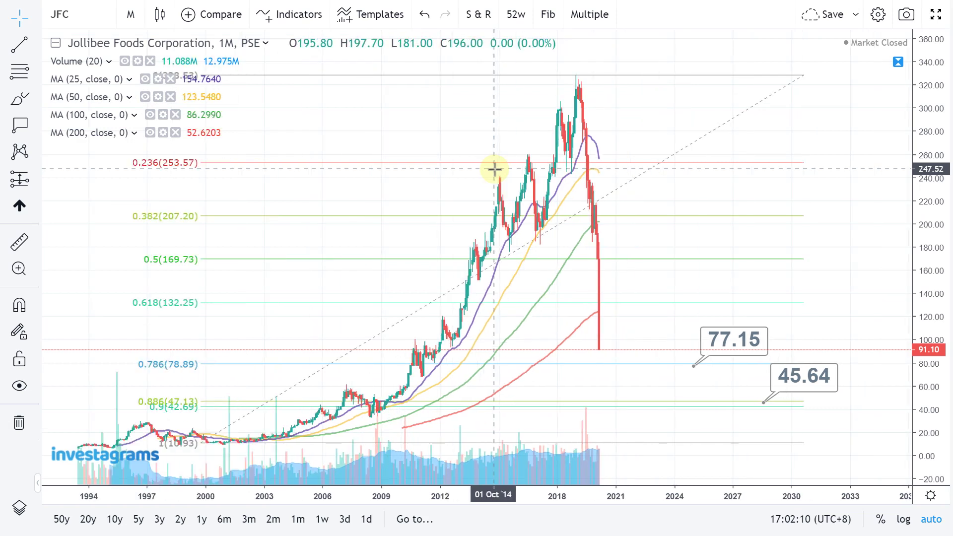
scroll(435, 118, down, 1)
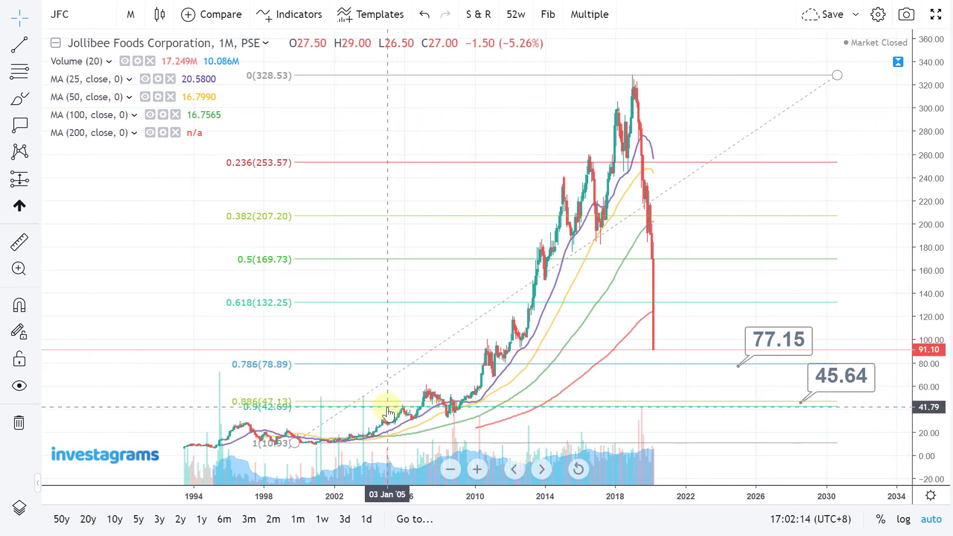
scroll(388, 409, up, 2)
scroll(446, 338, down, 2)
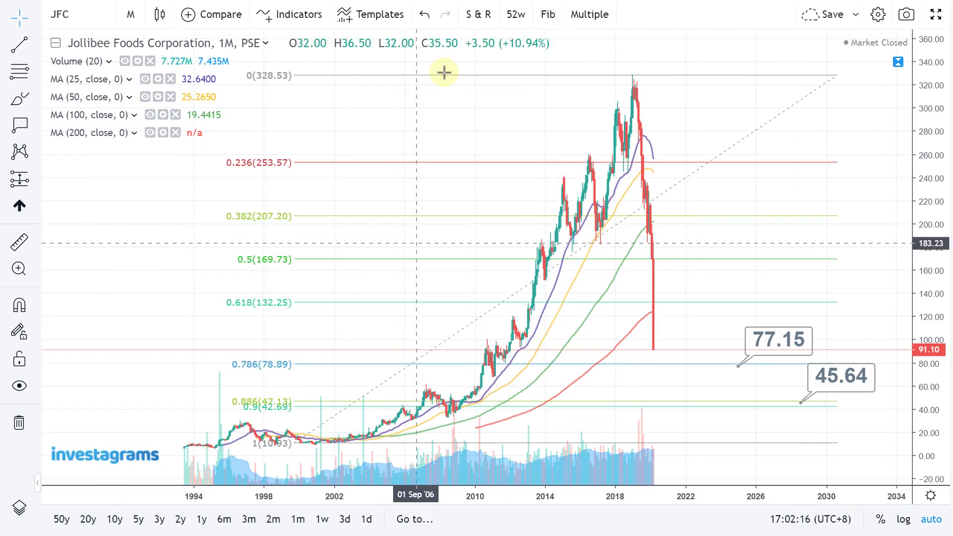
drag(366, 108, 383, 109)
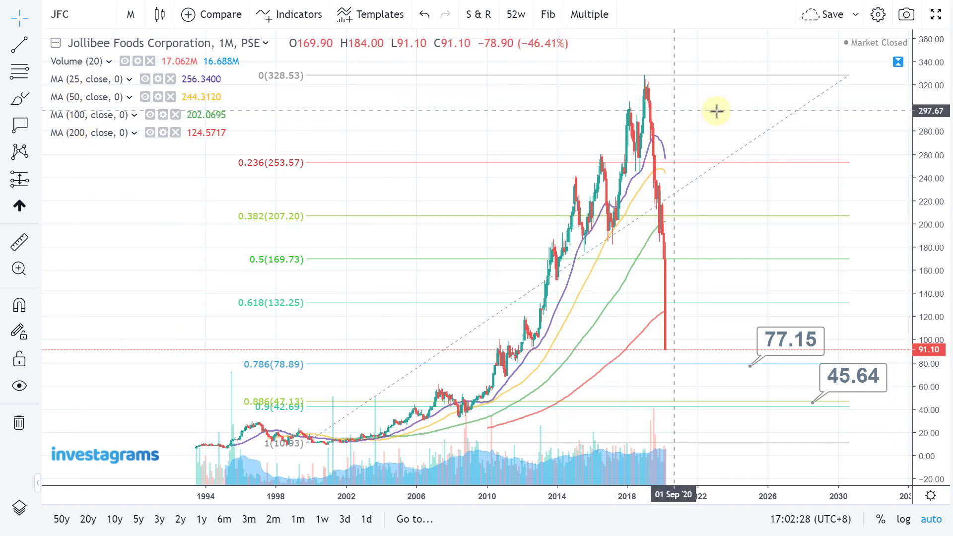
drag(717, 109, 628, 106)
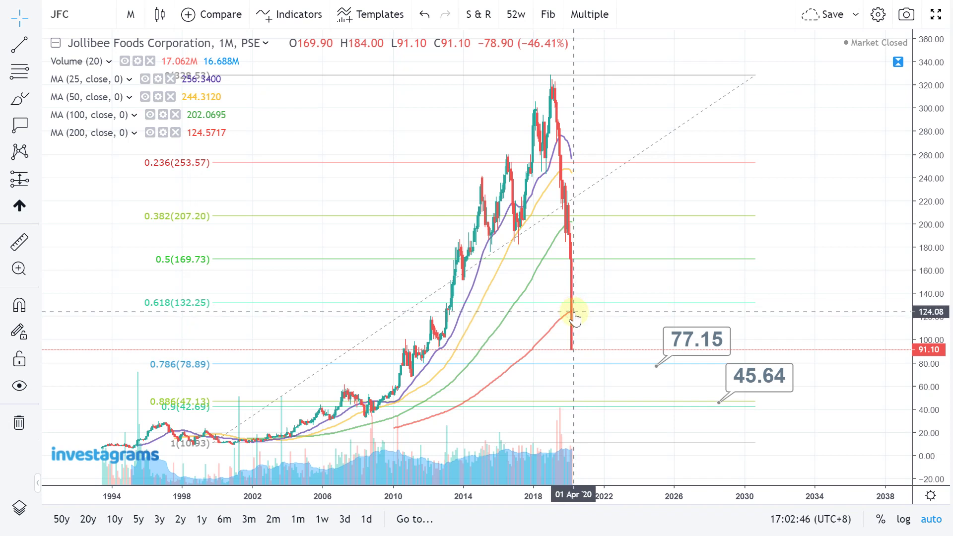
scroll(642, 310, up, 1)
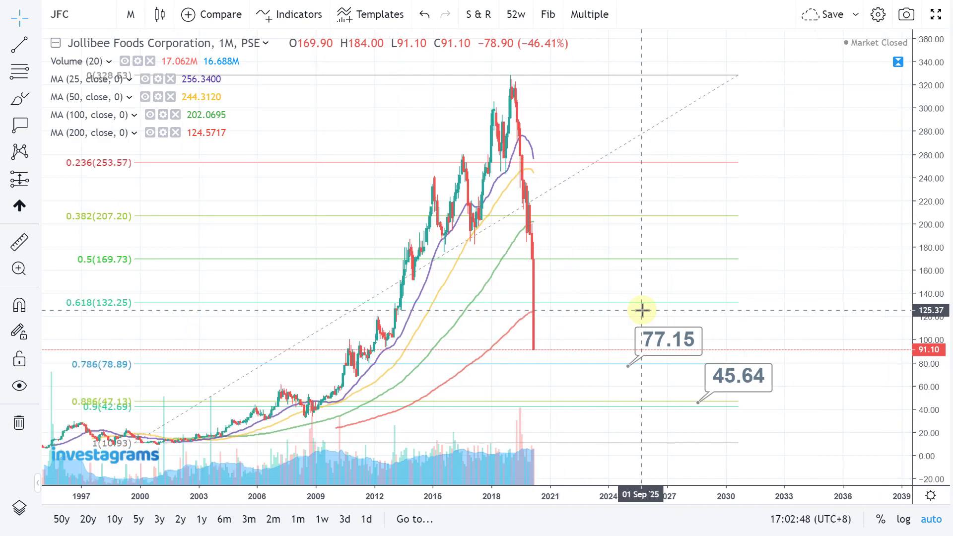
scroll(641, 310, up, 1)
scroll(642, 311, down, 1)
scroll(642, 310, down, 1)
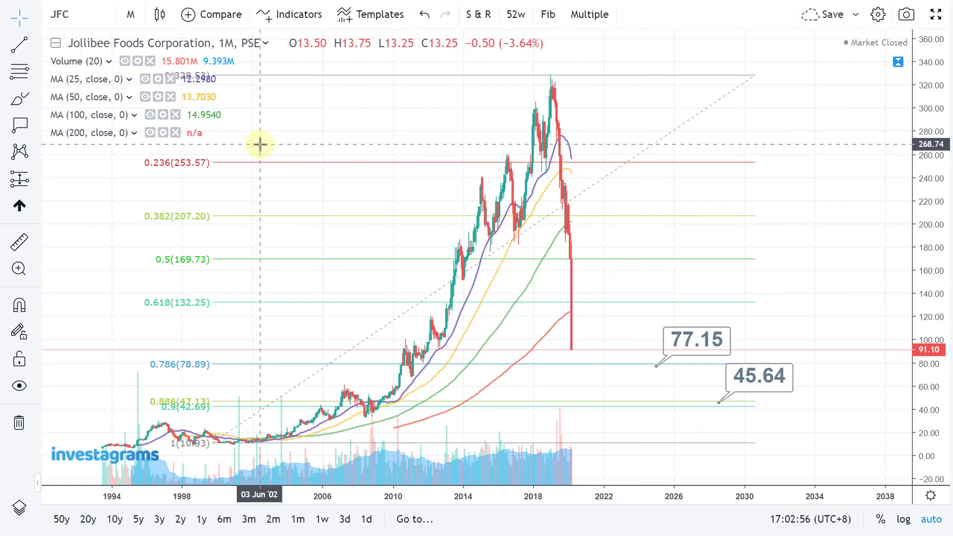
Remove the 200, 100, 50 and 25-period moving averages from the JFC price chart.
click(177, 133)
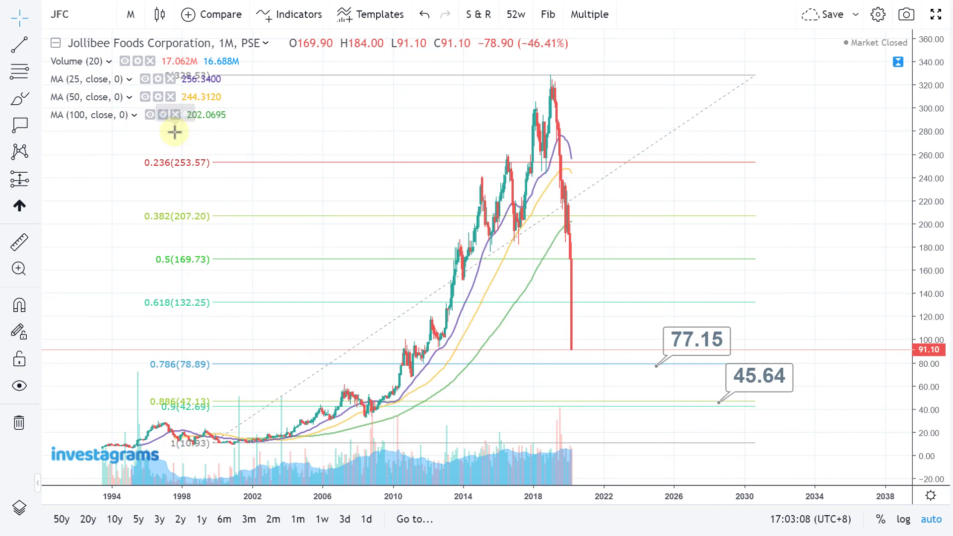
click(175, 115)
click(171, 97)
click(171, 79)
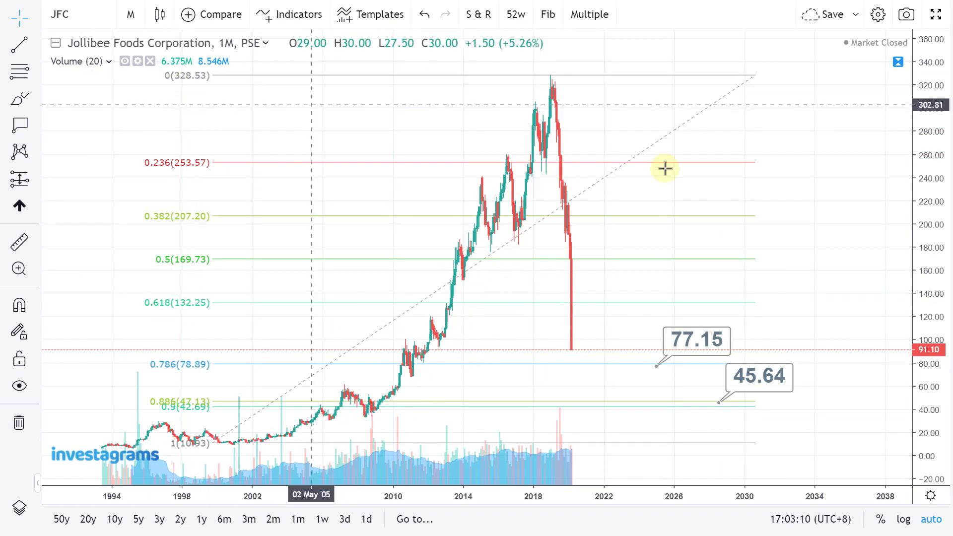